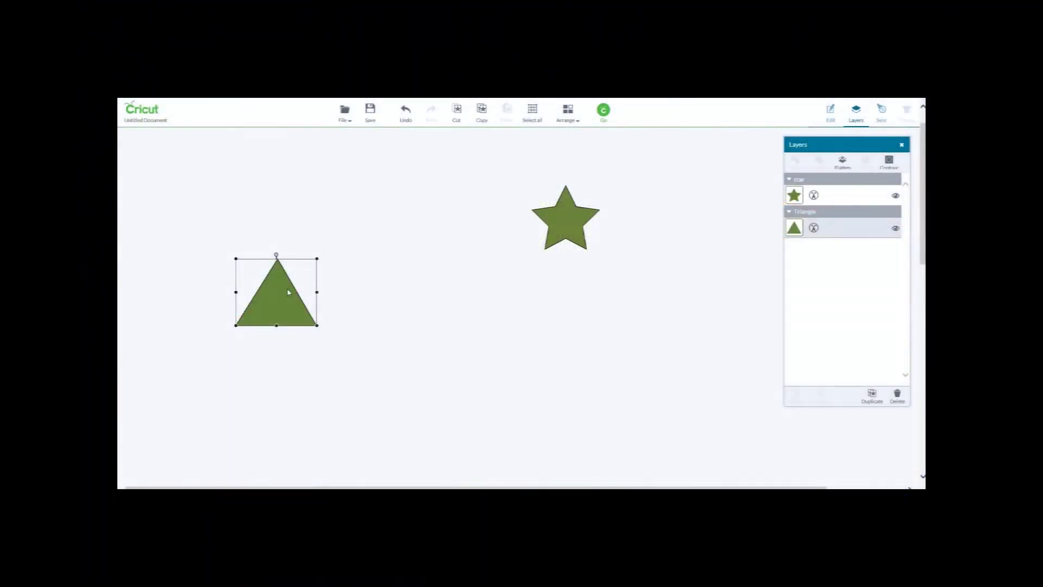
Step: Drag the green triangle up and to the left, away from the star
drag(287, 288, 245, 202)
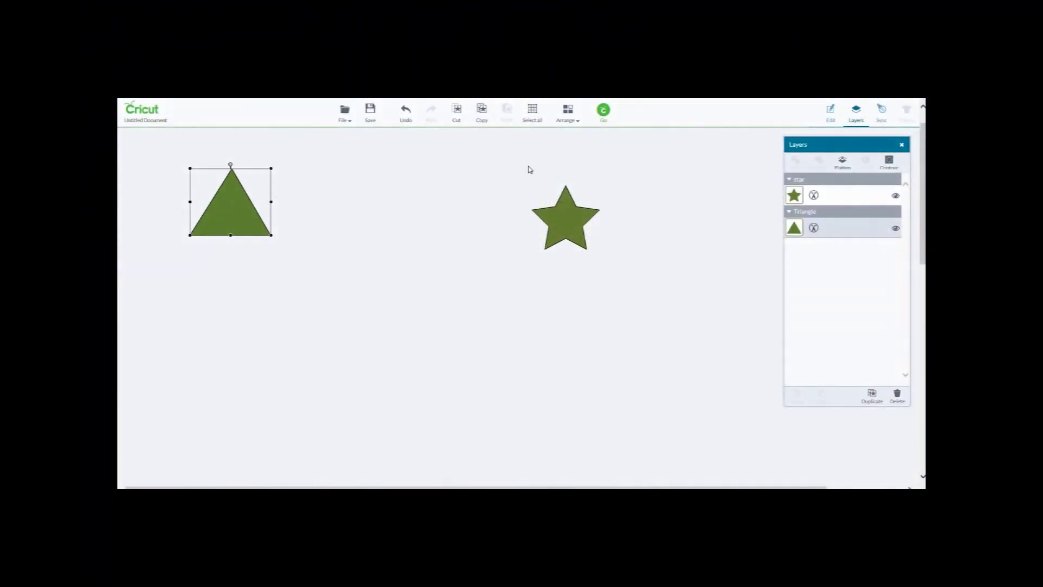
Step: Unlock the proportions and set the triangle's height to 3.5 in
click(831, 115)
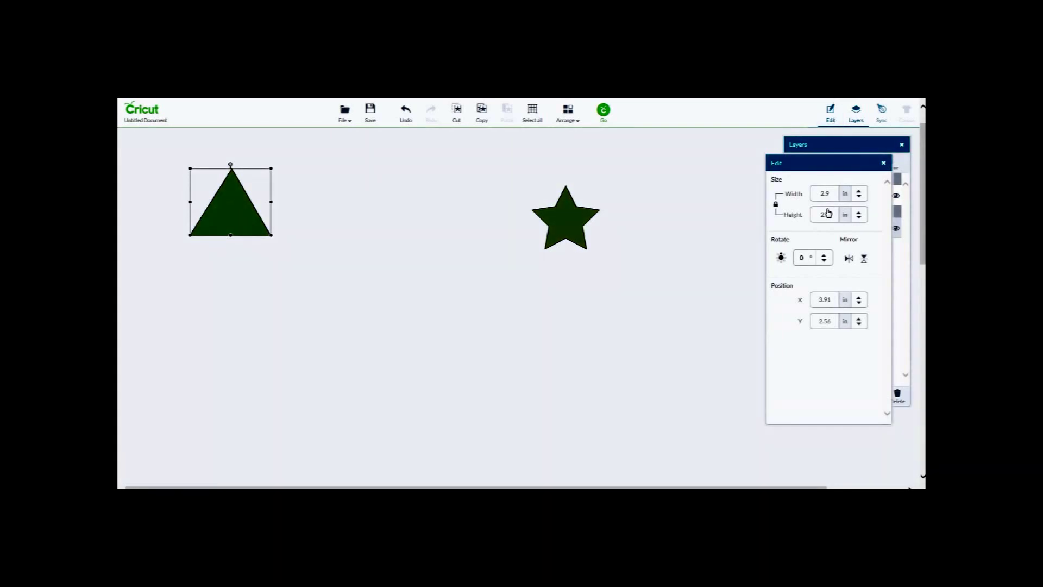
click(777, 206)
drag(830, 215, 803, 219)
text(3.5)
key(Return)
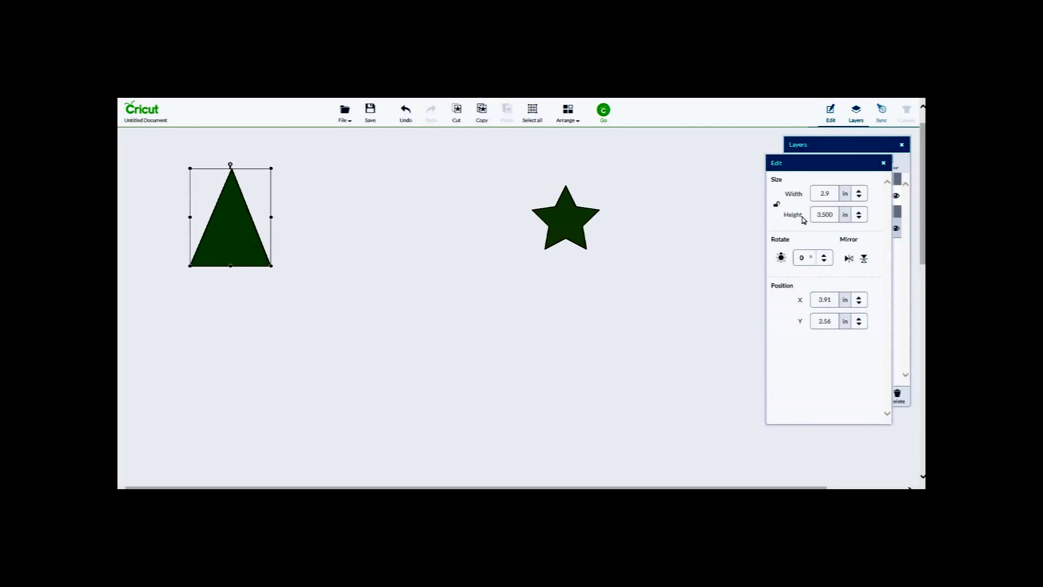
Step: Lower the triangle slightly and place the star on its tip like a tree topper
drag(561, 227, 536, 227)
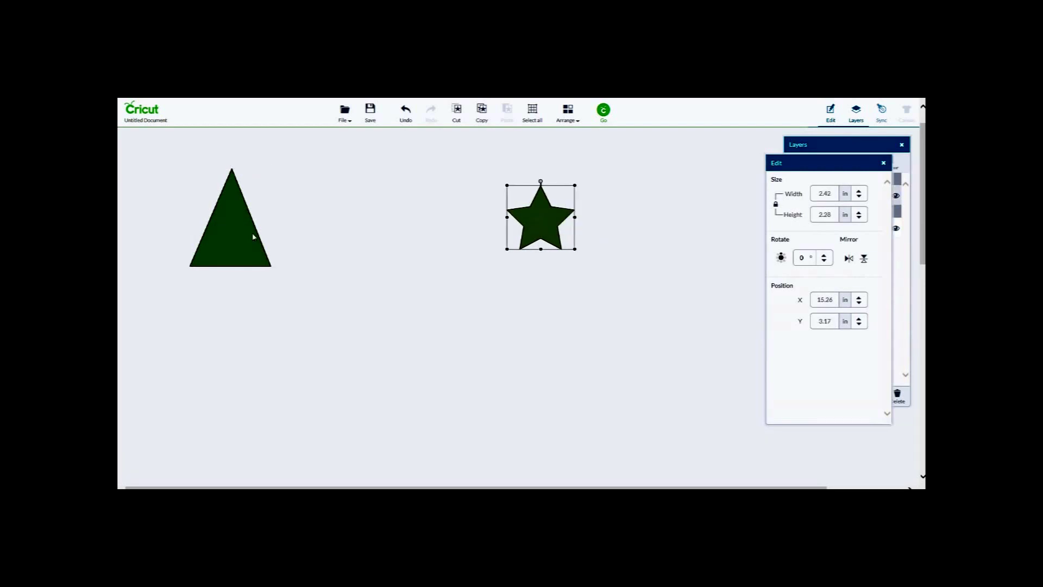
drag(252, 232, 259, 297)
drag(555, 223, 255, 209)
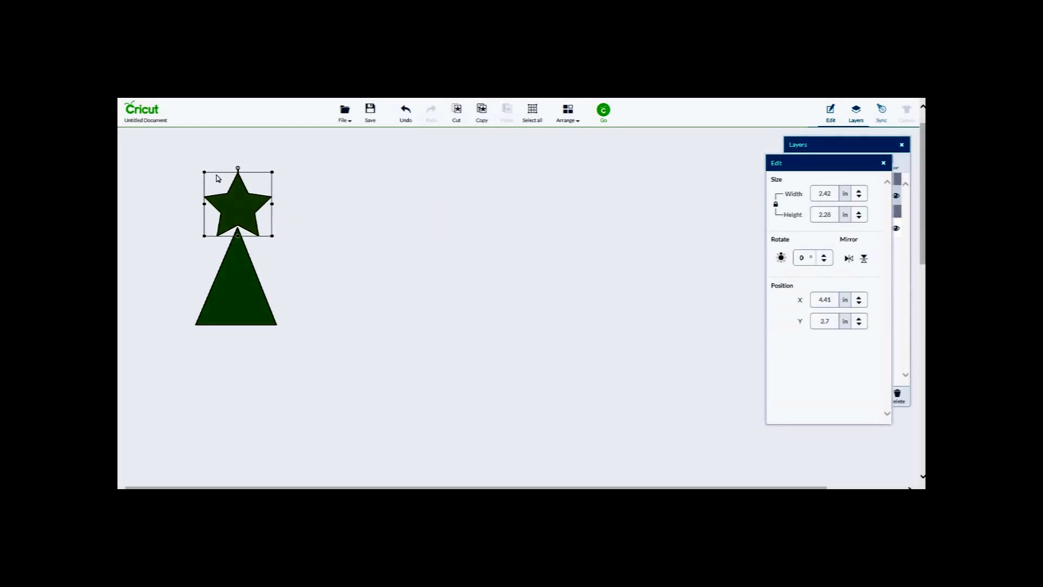
Step: Shrink the star to 1.5 in tall and move it to the right of the tree
drag(206, 174, 250, 220)
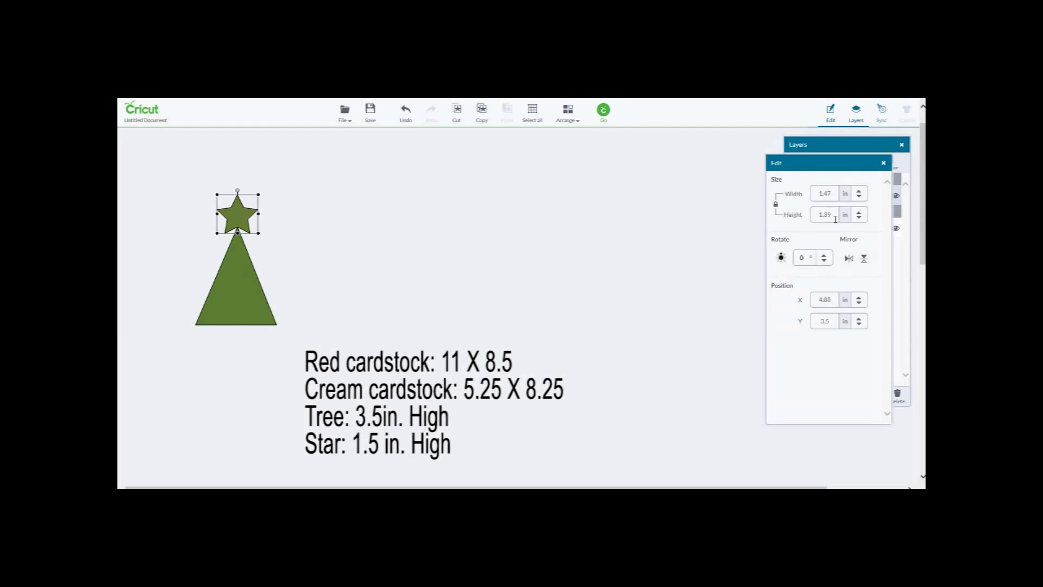
drag(835, 218, 811, 218)
text(1.5)
click(242, 221)
drag(243, 221, 336, 267)
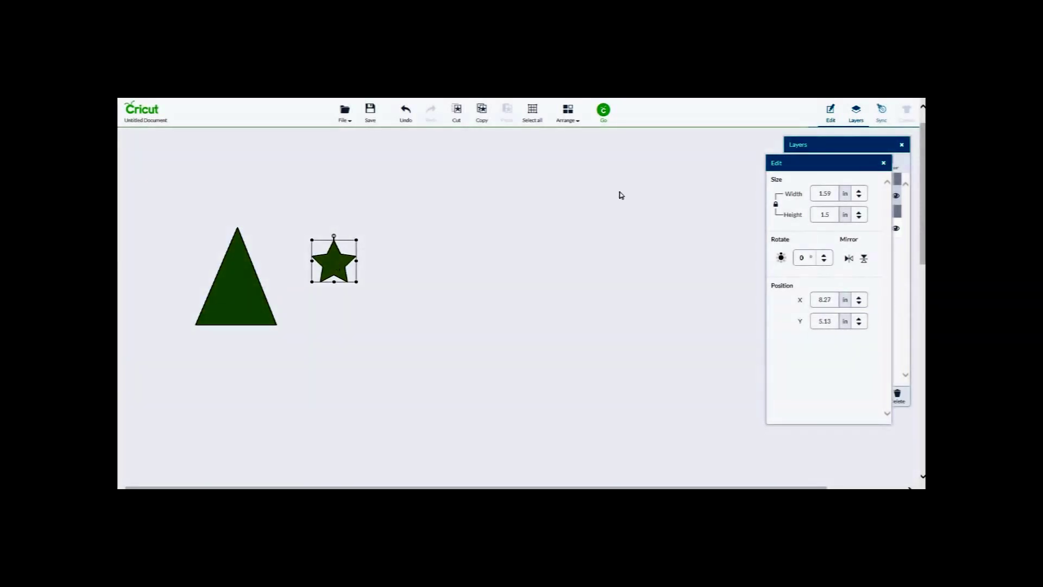
Step: Select the triangle and open the mat preview with Go
drag(807, 169, 690, 156)
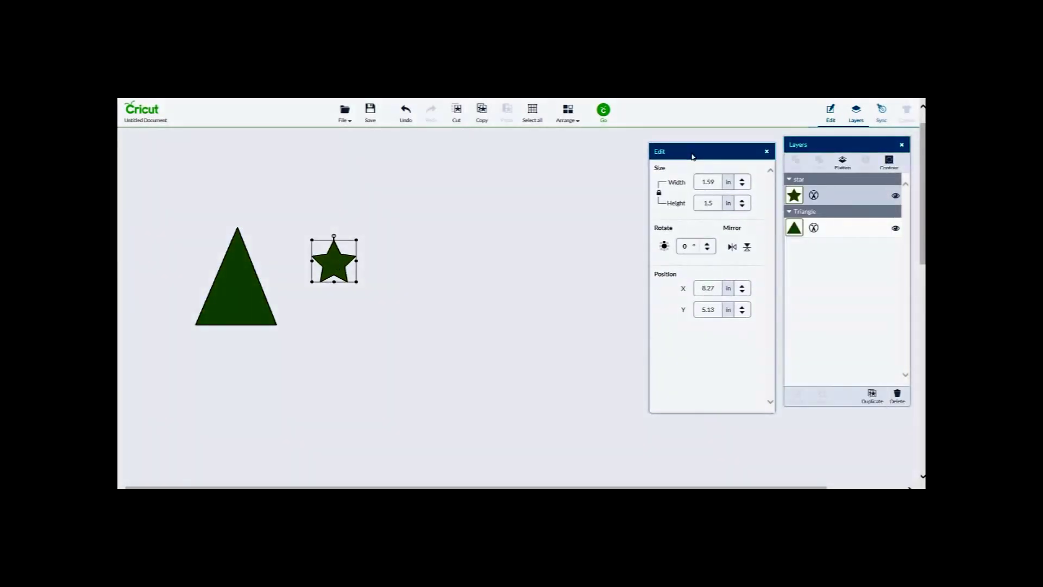
click(238, 304)
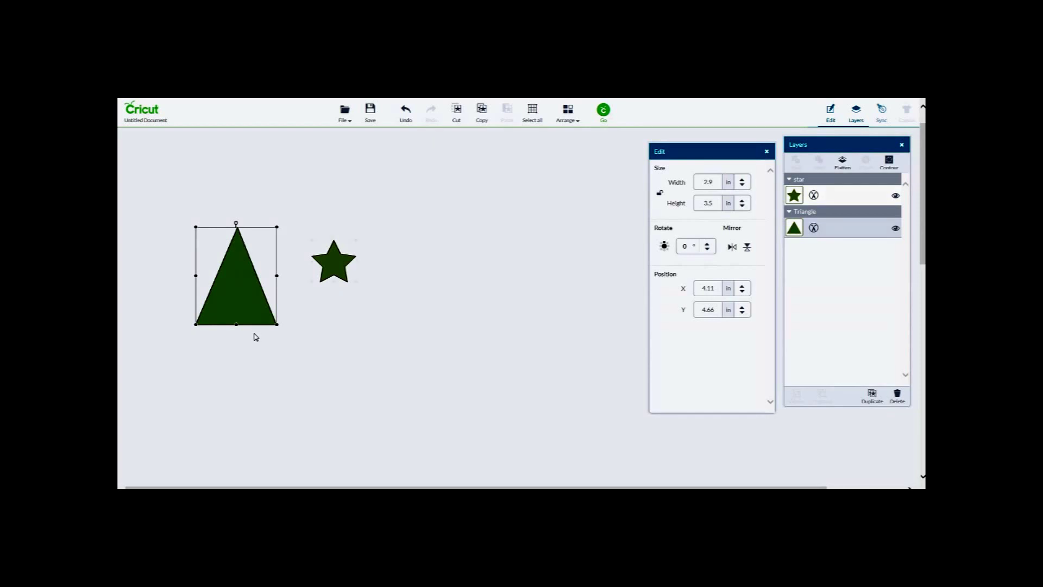
click(603, 110)
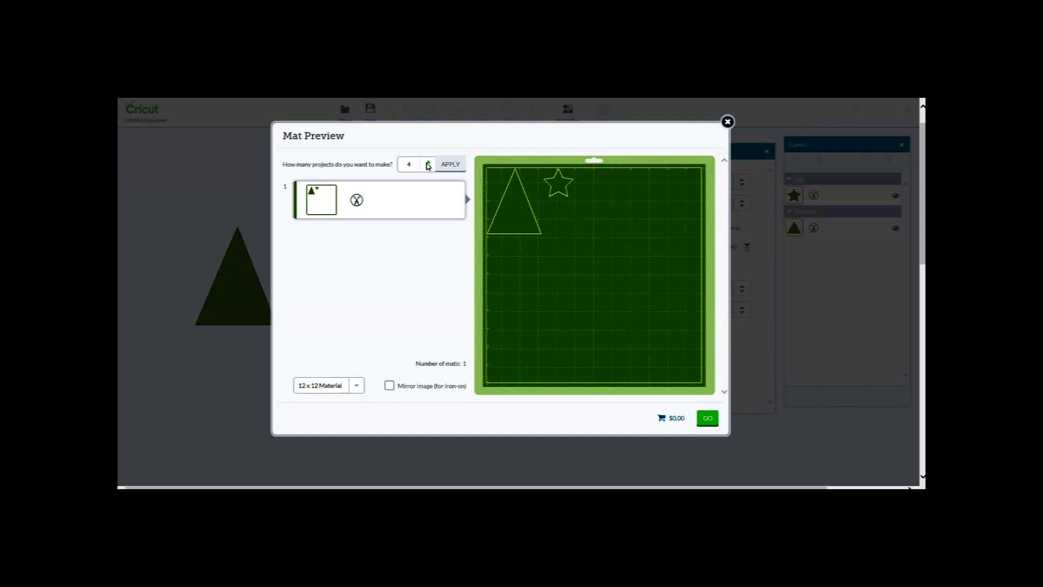
Step: Apply 5 copies of the project and move a star lower on the mat
click(429, 164)
click(463, 168)
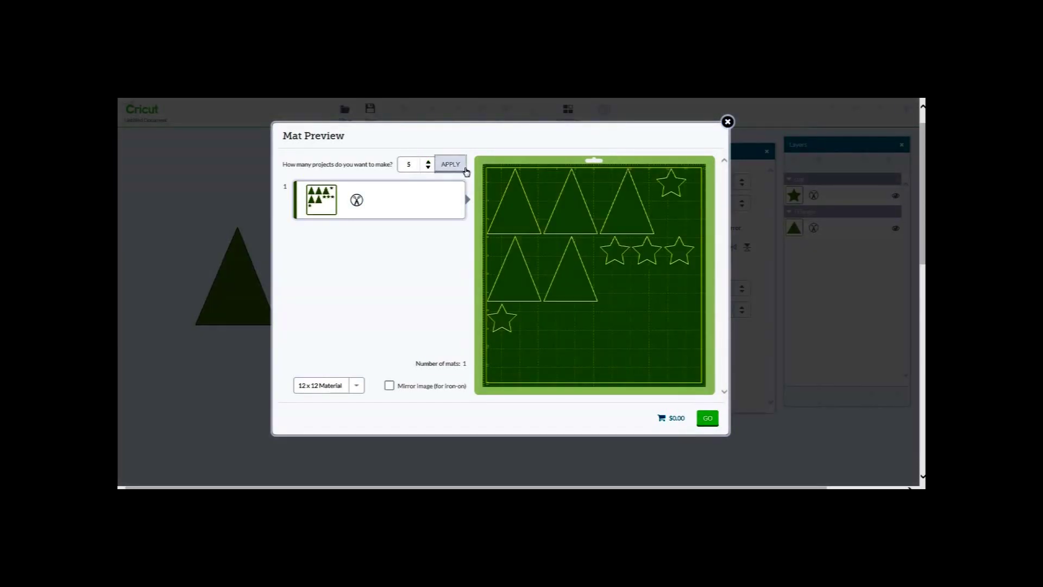
drag(670, 187, 641, 324)
Step: Nest the five triangles along the top row, alternating upright and inverted
click(580, 230)
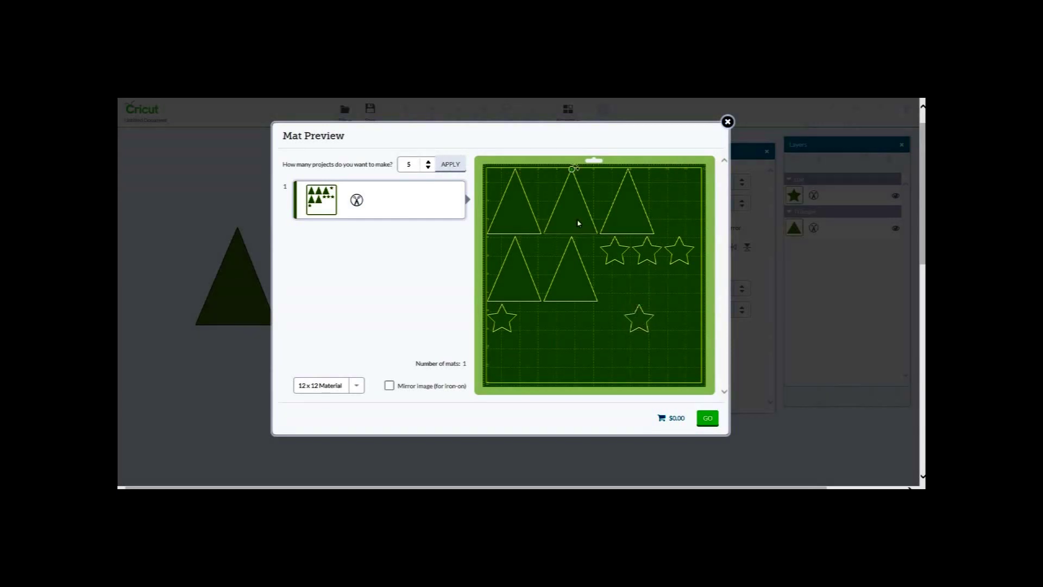
drag(574, 172, 550, 189)
drag(638, 219, 586, 219)
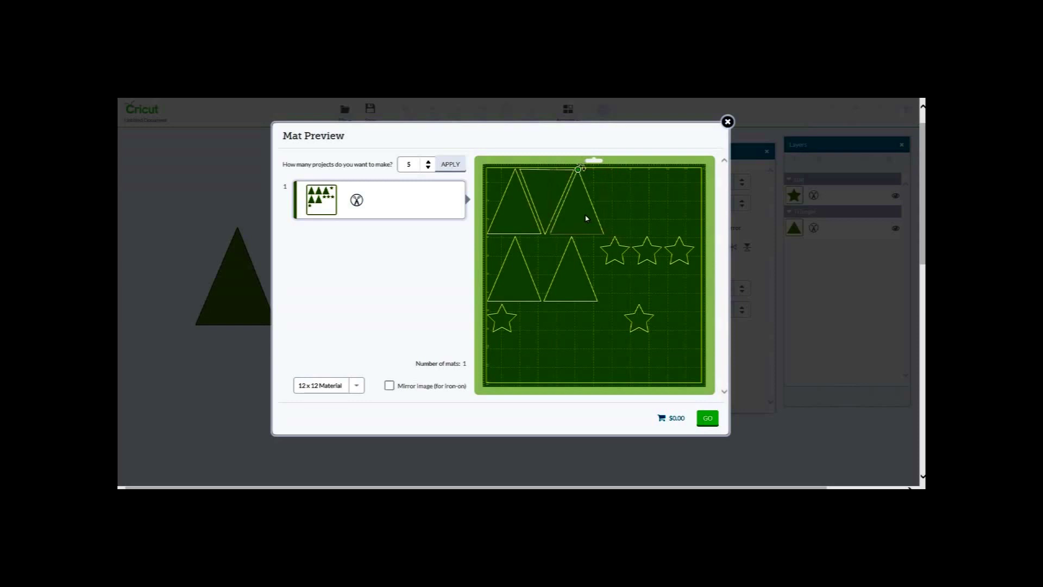
click(566, 276)
drag(572, 237, 571, 299)
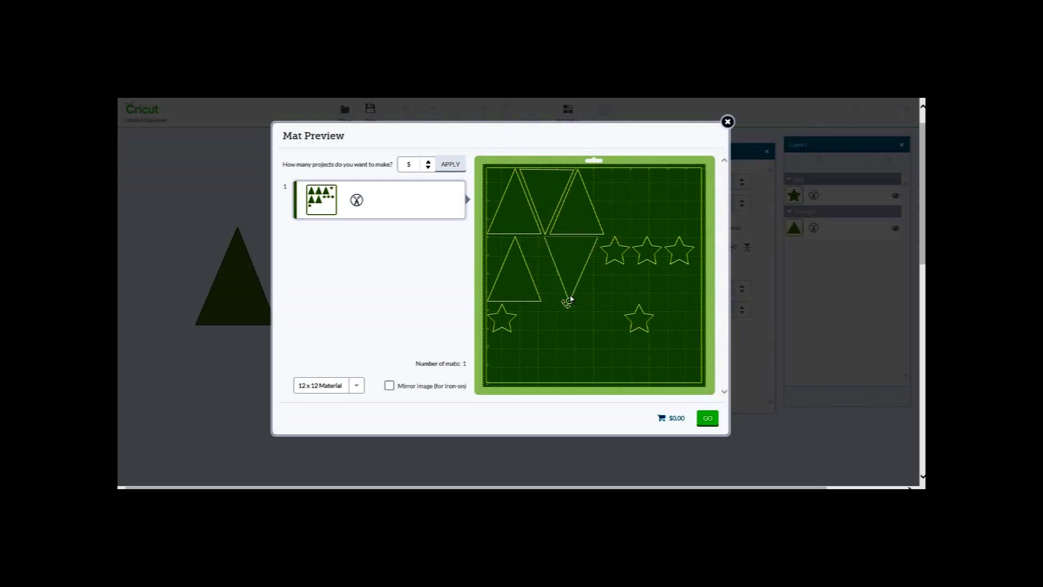
drag(573, 252, 616, 190)
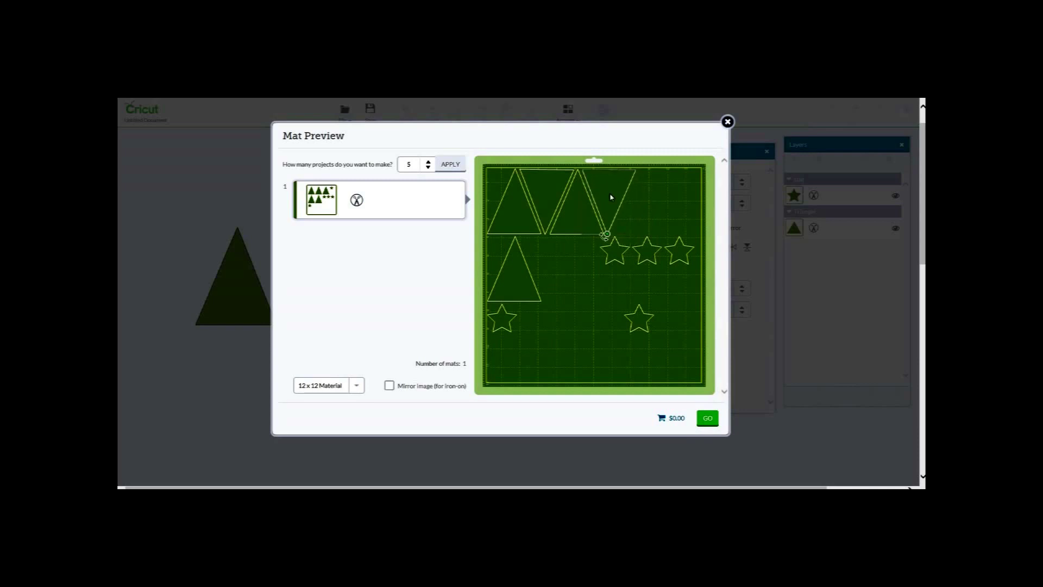
drag(521, 292, 653, 219)
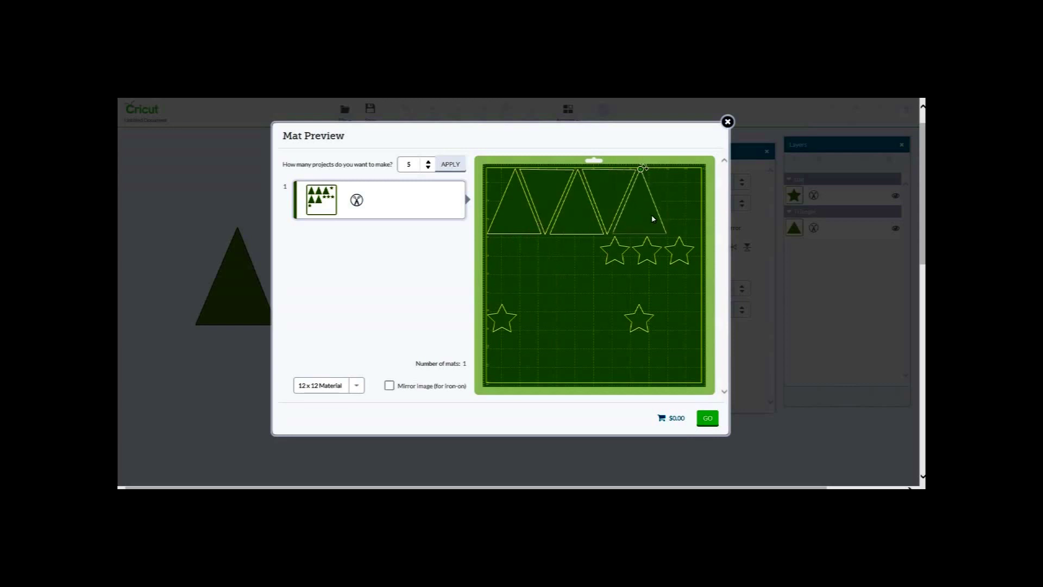
drag(653, 219, 652, 219)
Step: Drag all five stars into a single row along the mat's bottom edge
drag(497, 322, 500, 369)
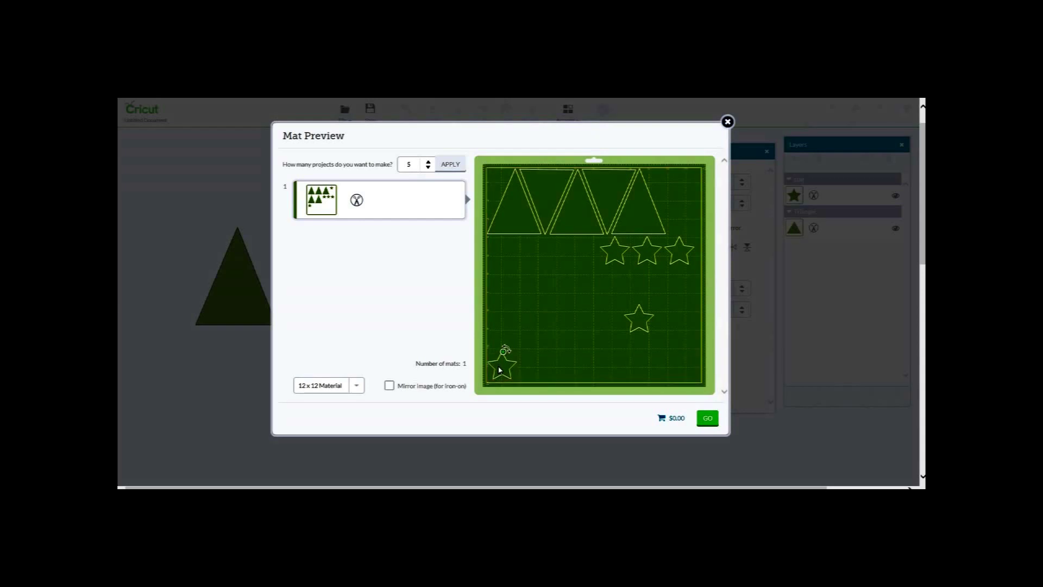
drag(635, 329, 532, 370)
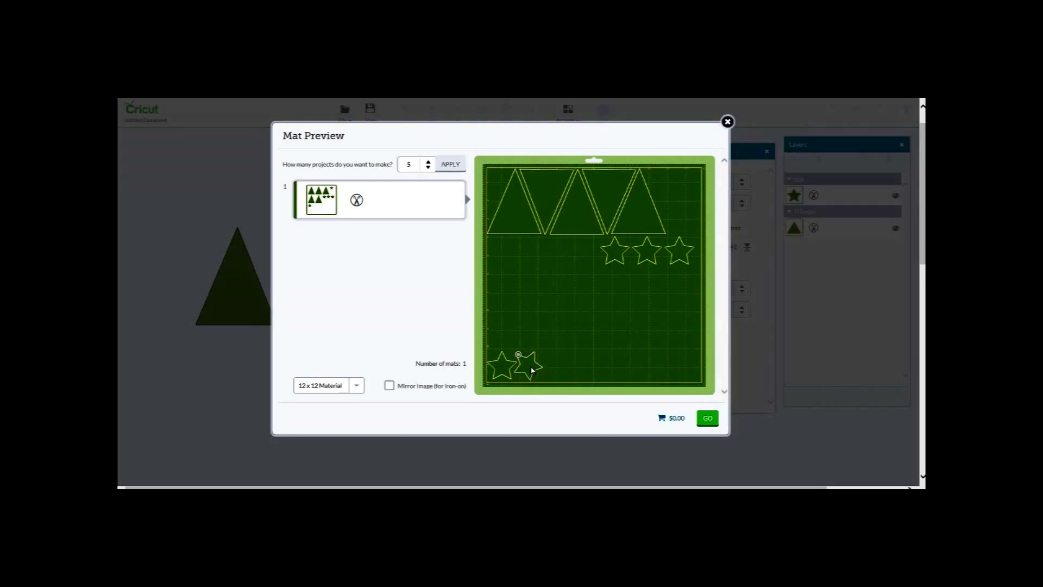
drag(619, 252, 559, 363)
drag(559, 365, 559, 367)
drag(641, 247, 586, 372)
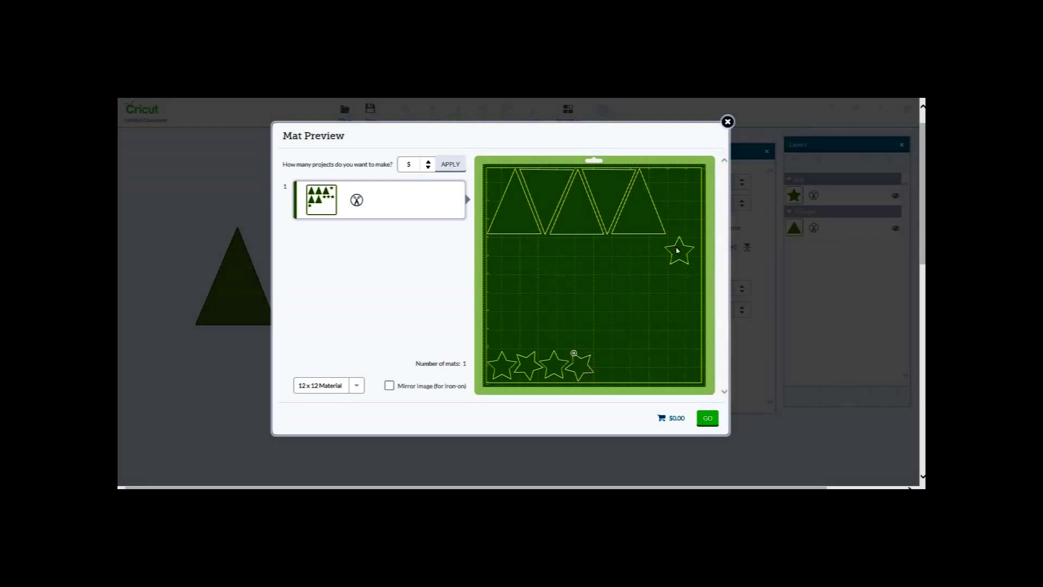
drag(678, 251, 602, 367)
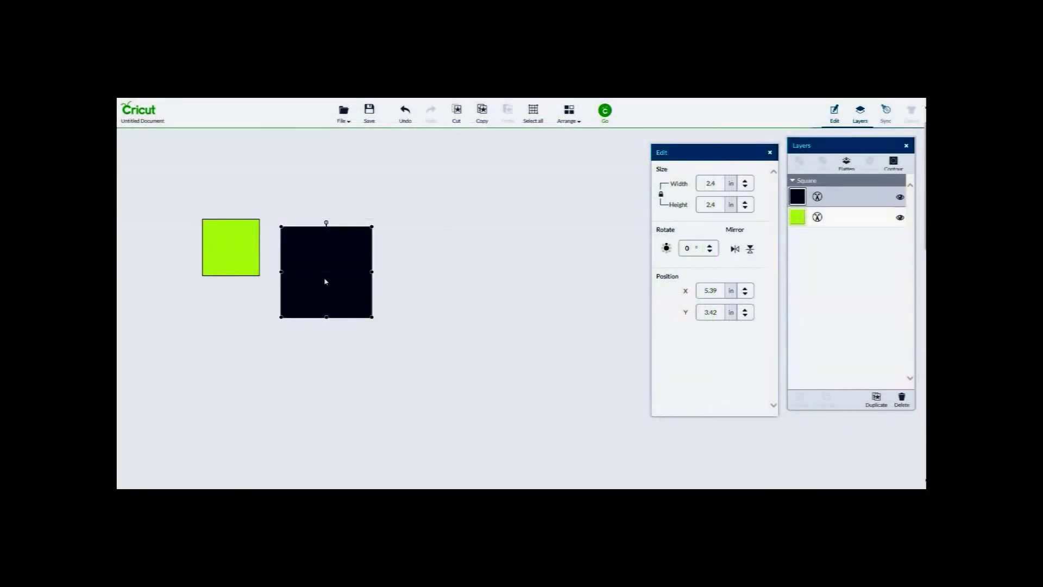
Step: Move the navy square over the green square's right edge, rotate it to about 84°, and select both
drag(325, 281, 495, 338)
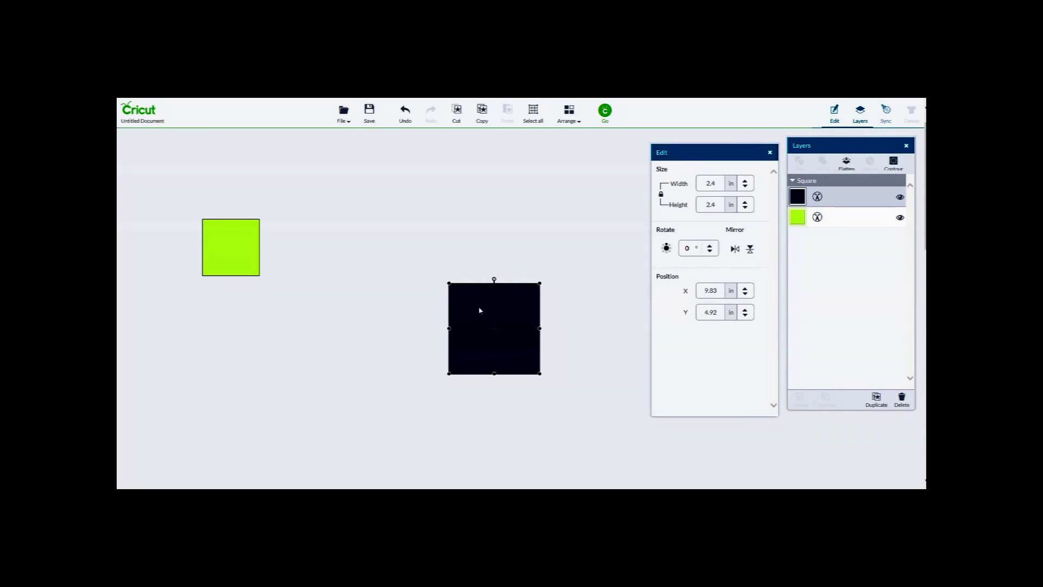
drag(494, 280, 338, 207)
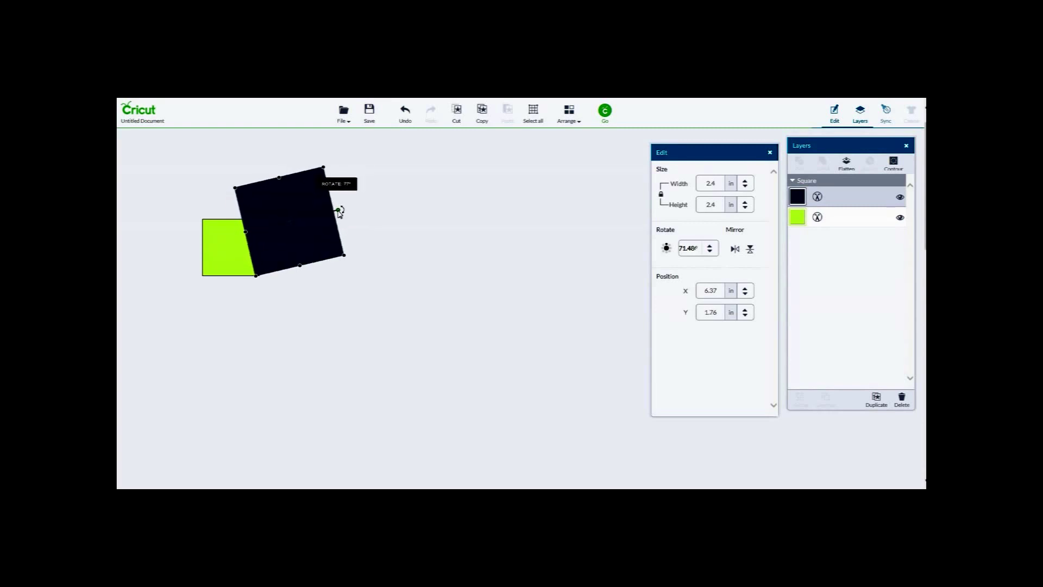
drag(338, 212, 307, 237)
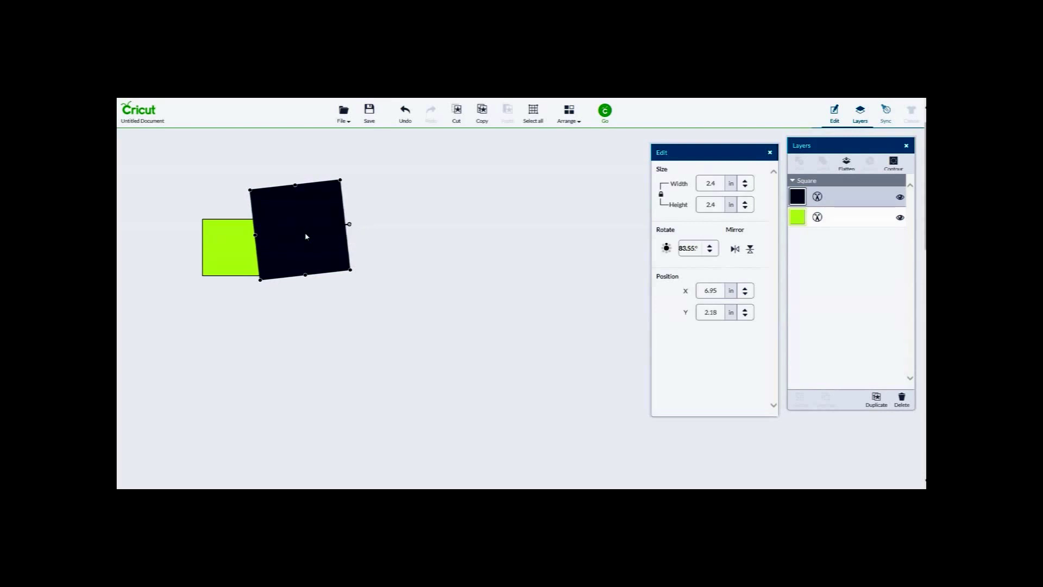
shift+click(222, 246)
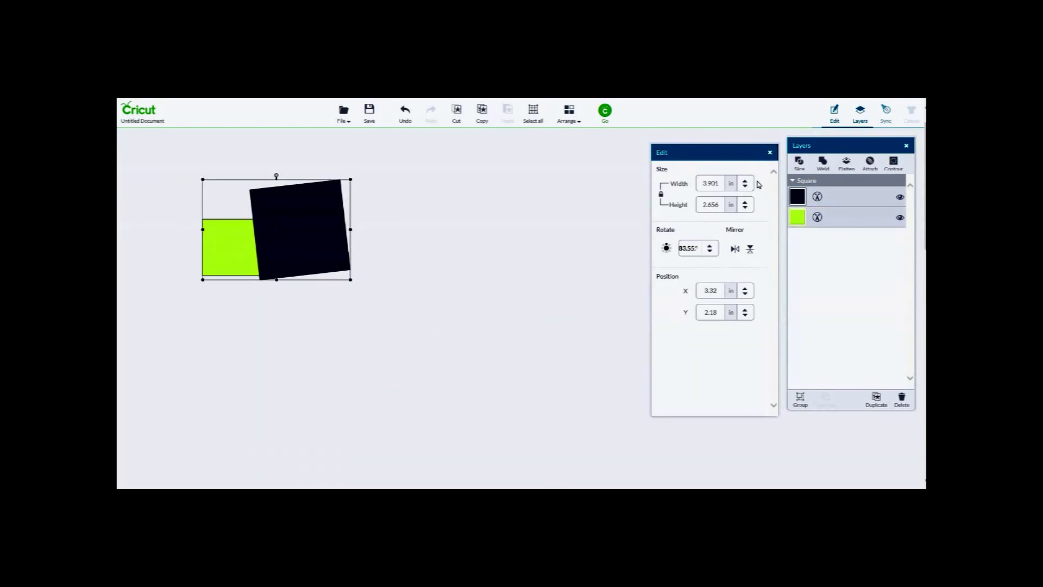
Step: Slice the two squares, then separate the notched square and thin sliver from the angled piece
click(800, 163)
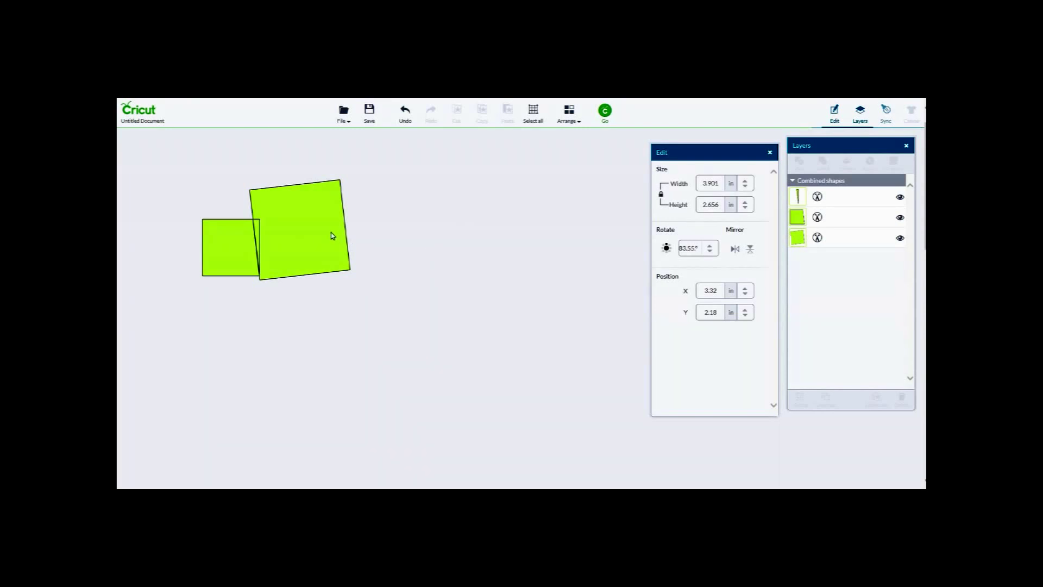
drag(332, 235, 454, 250)
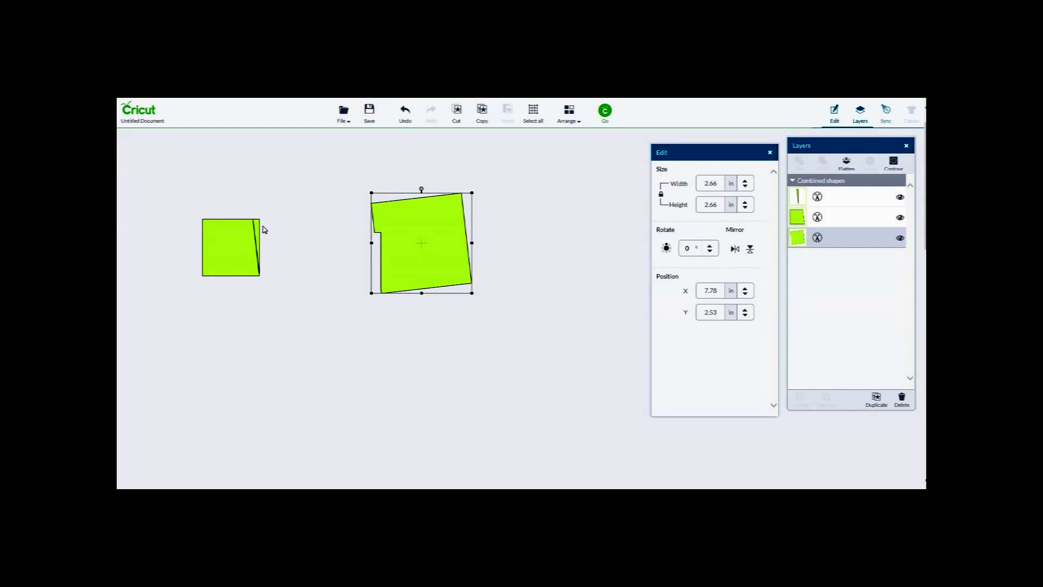
drag(258, 229, 326, 290)
click(429, 238)
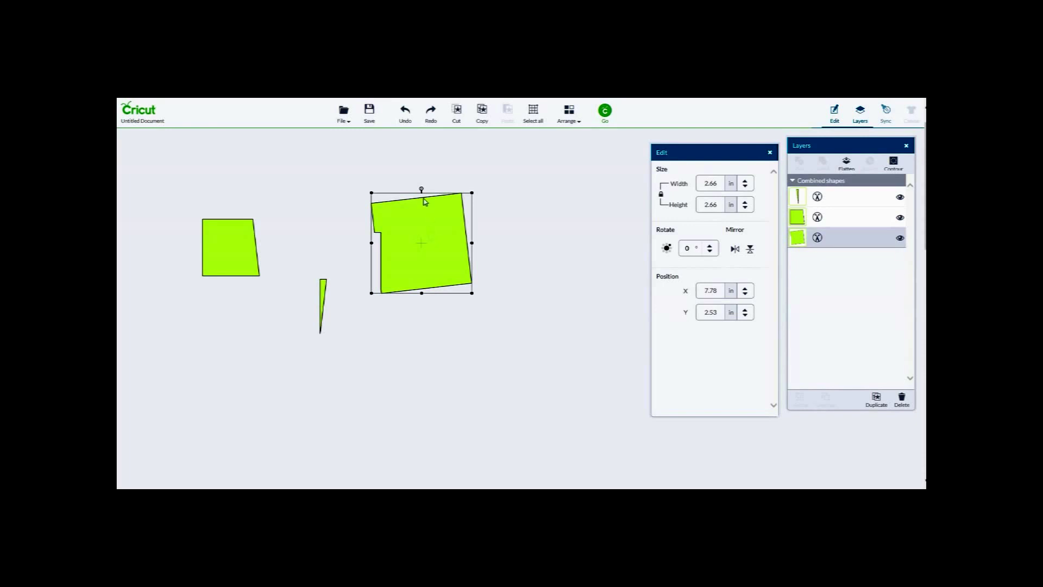
Step: Tilt the notched square about 14°, lay it over the angled piece's left edge, and bring it to front
drag(422, 190, 438, 191)
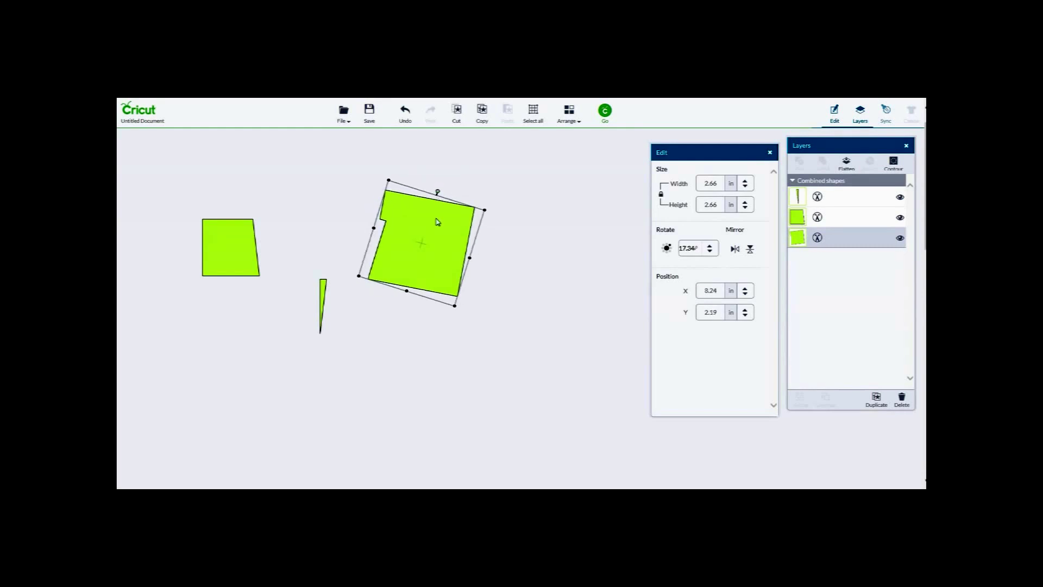
drag(438, 240, 299, 277)
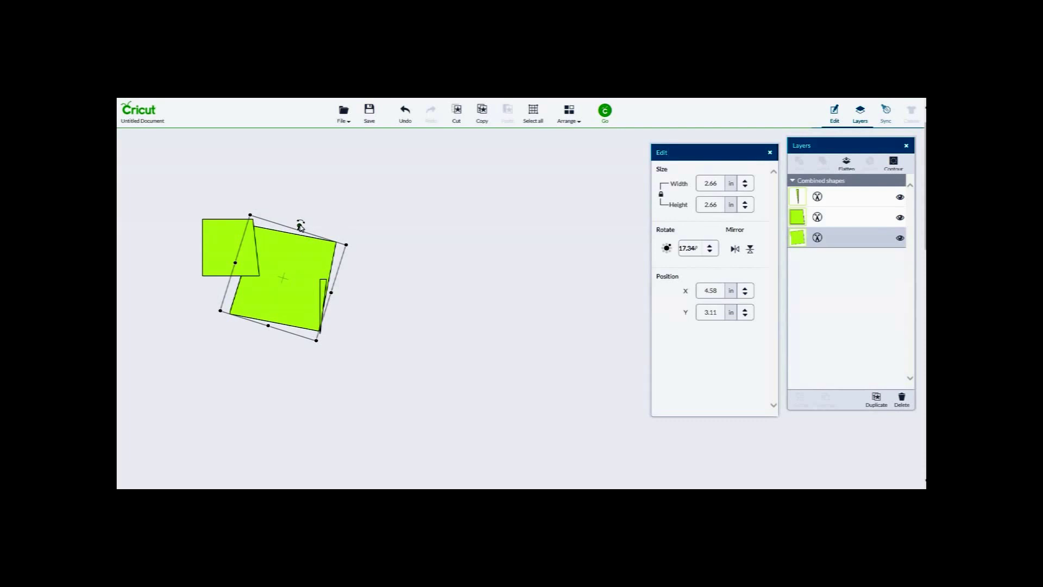
drag(301, 227, 297, 229)
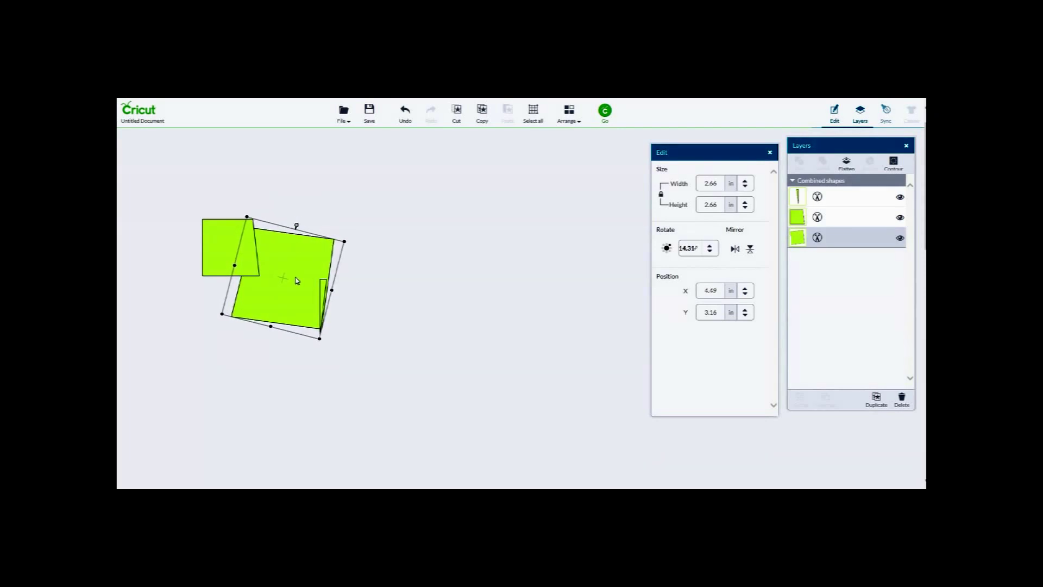
drag(297, 281, 178, 228)
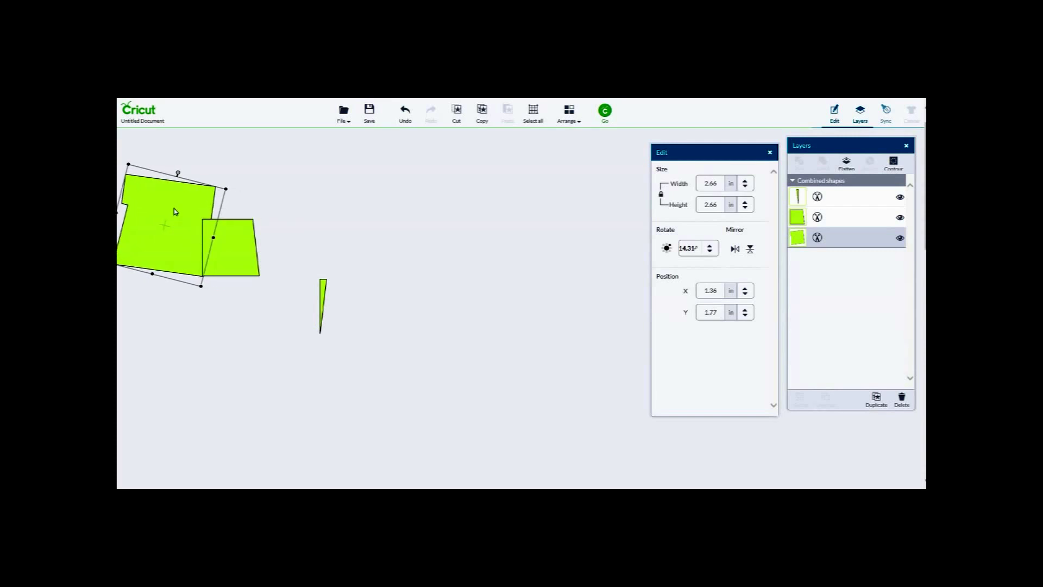
click(569, 126)
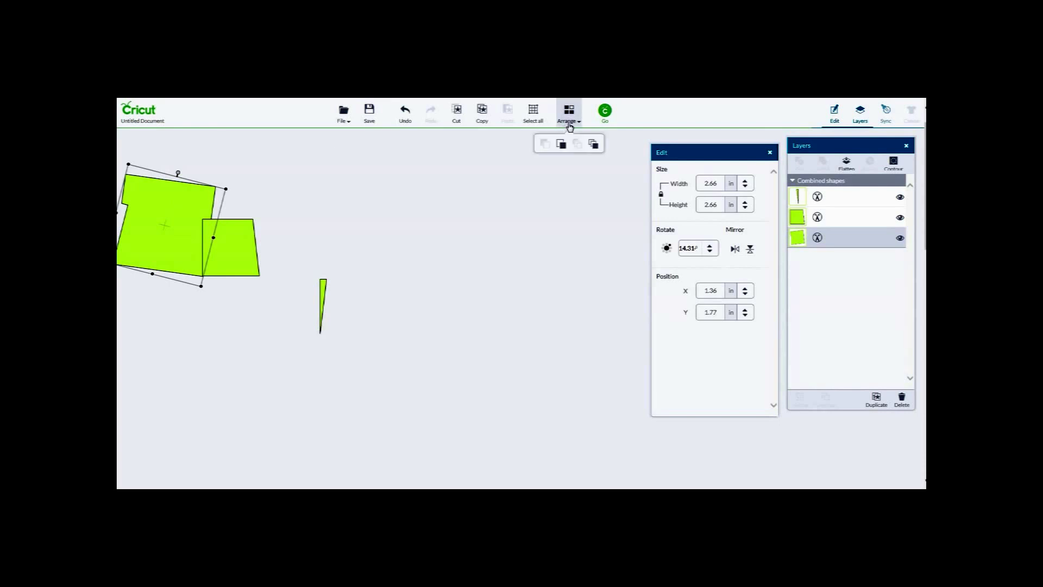
click(594, 144)
drag(193, 210, 192, 211)
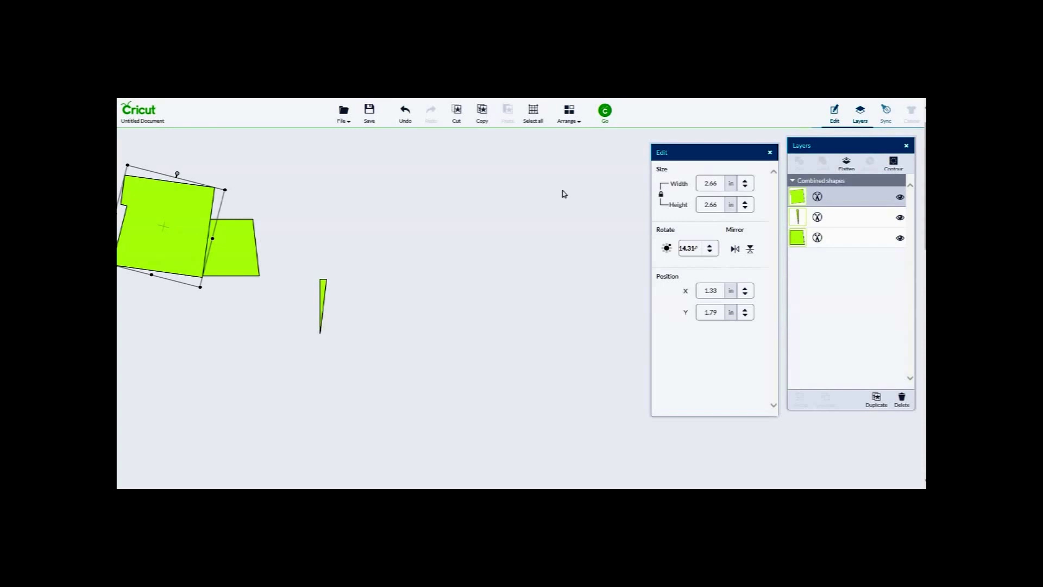
Step: Slice the square against the angled piece and delete the leftover pieces, keeping the trapezoid
shift+click(249, 261)
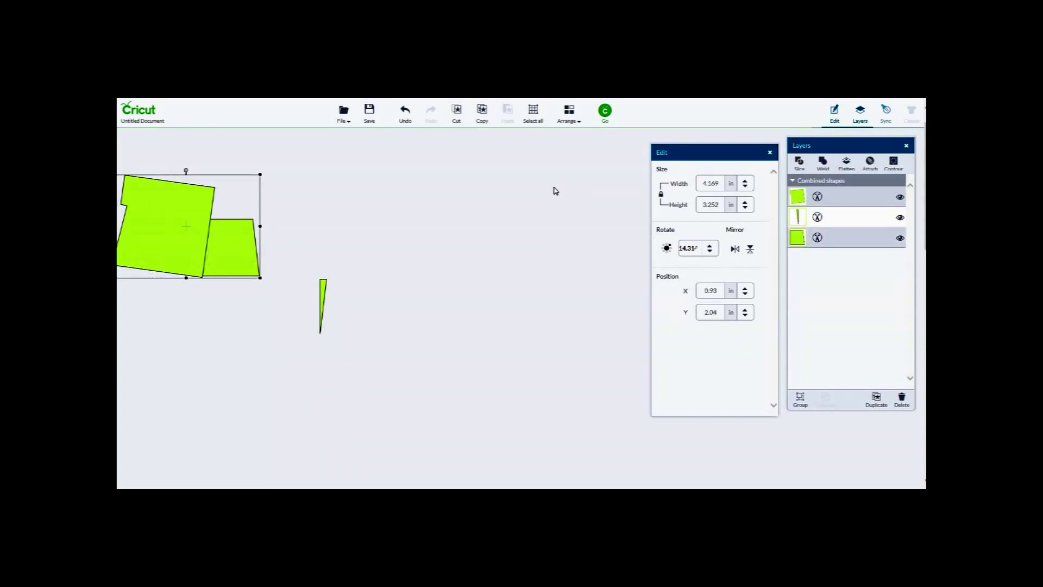
click(800, 164)
drag(189, 237, 466, 240)
key(Delete)
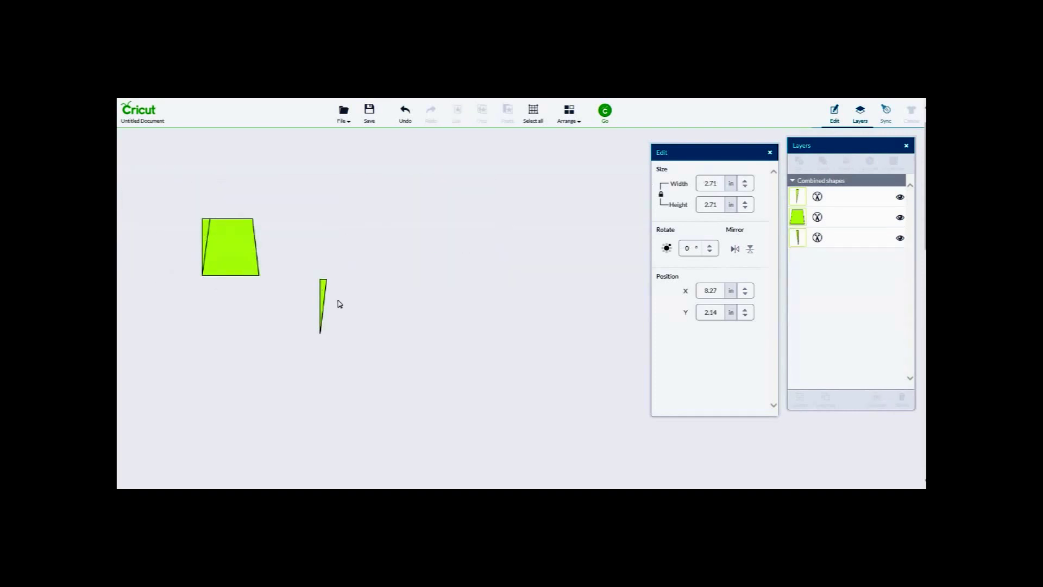
click(320, 296)
key(Delete)
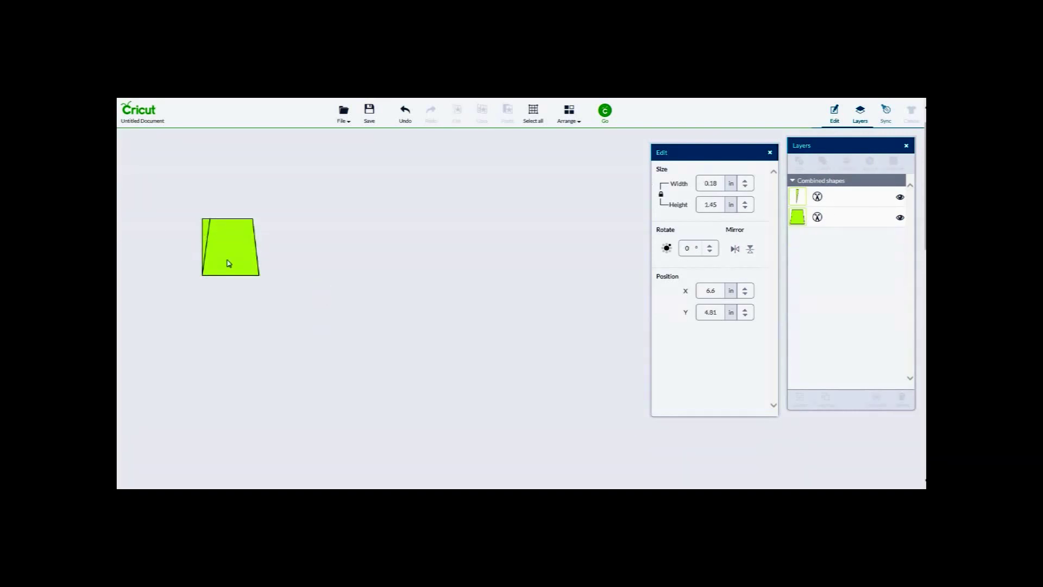
key(Delete)
click(207, 234)
Step: Colour the trapezoid trunk dark brown
click(816, 198)
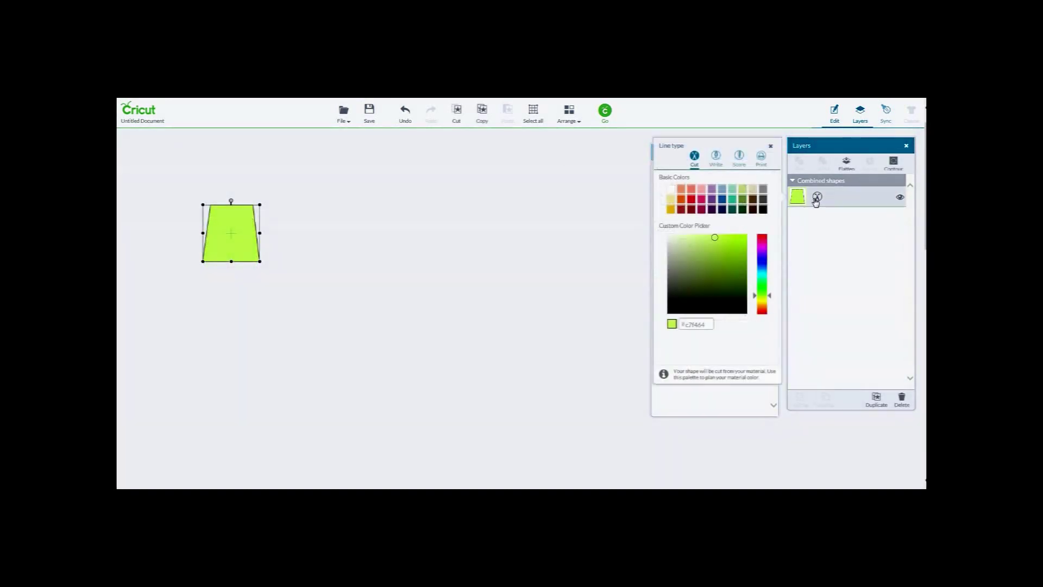
click(753, 201)
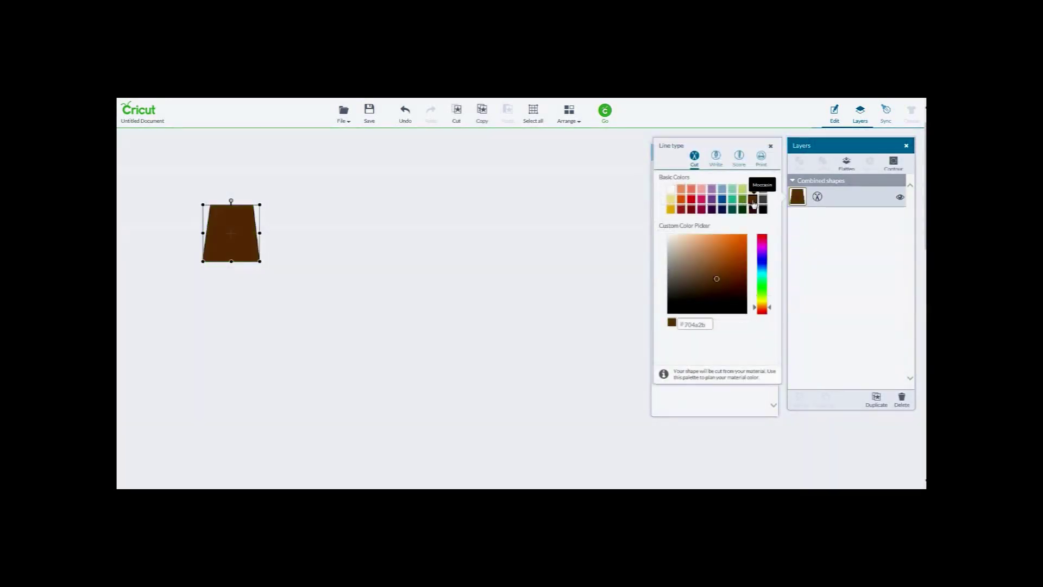
click(408, 260)
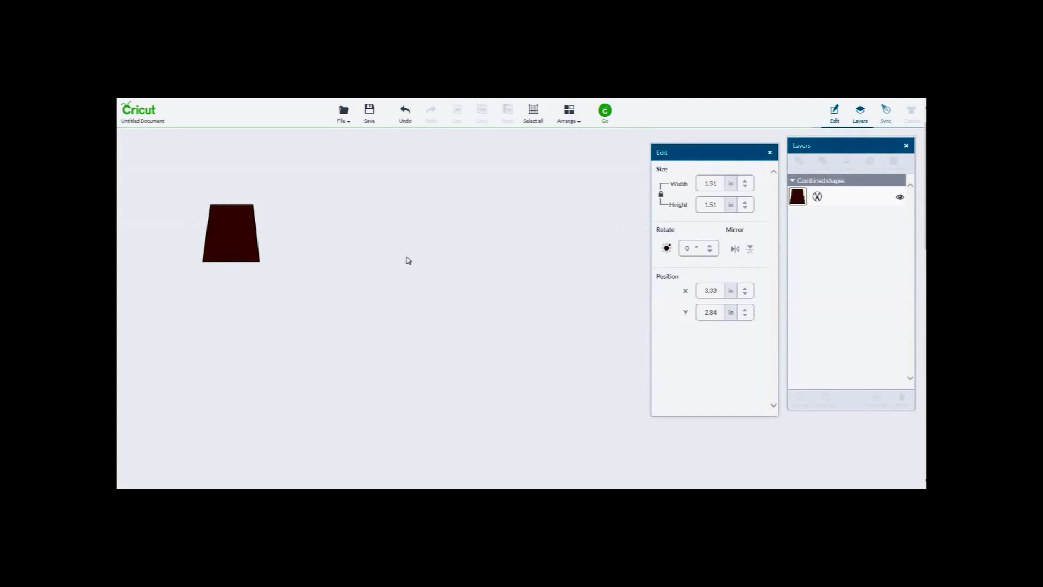
Step: Lay out five trunk copies on the mat and continue to the cut steps
click(608, 110)
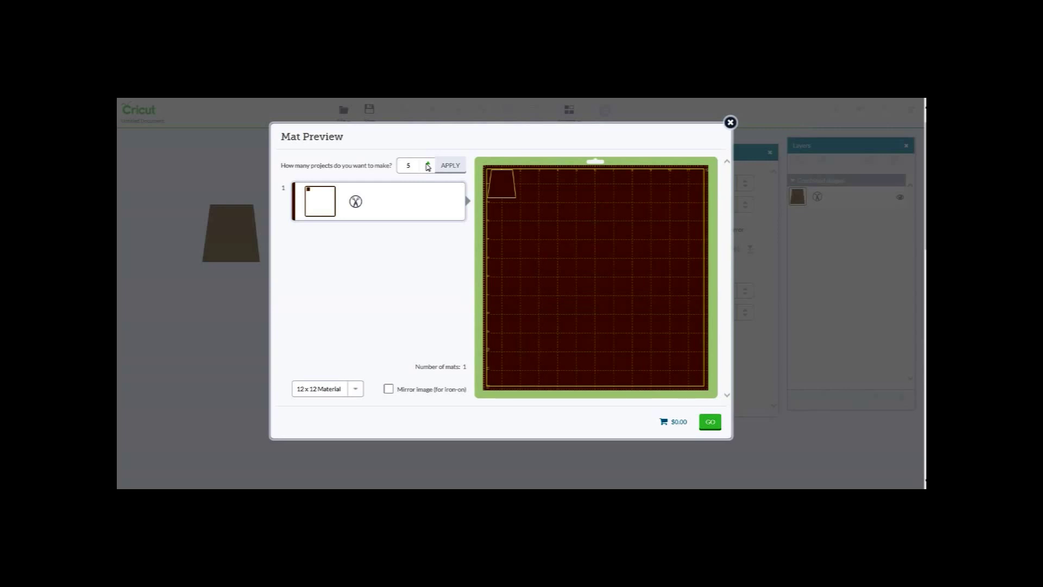
click(448, 170)
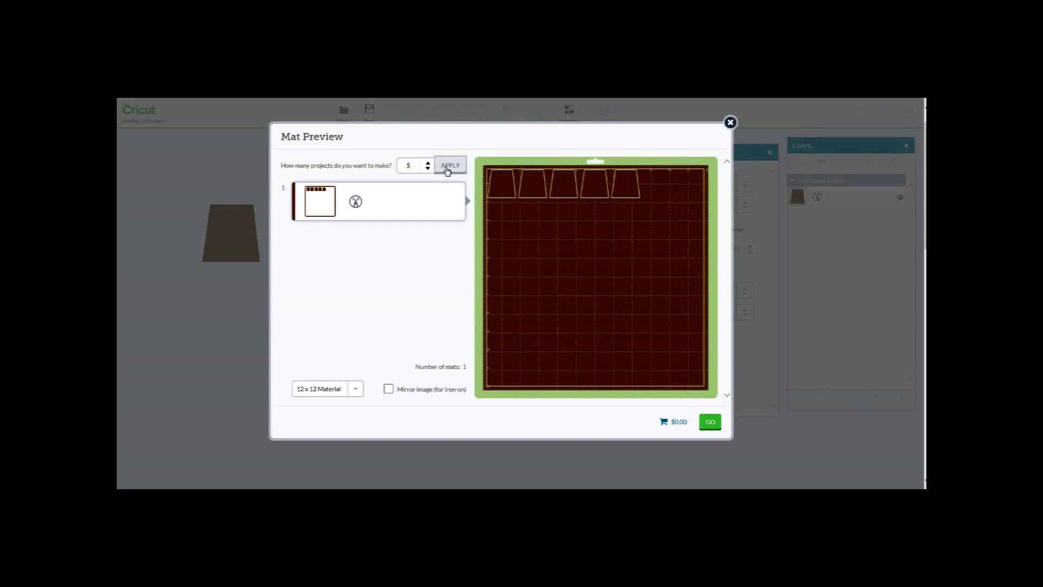
click(708, 428)
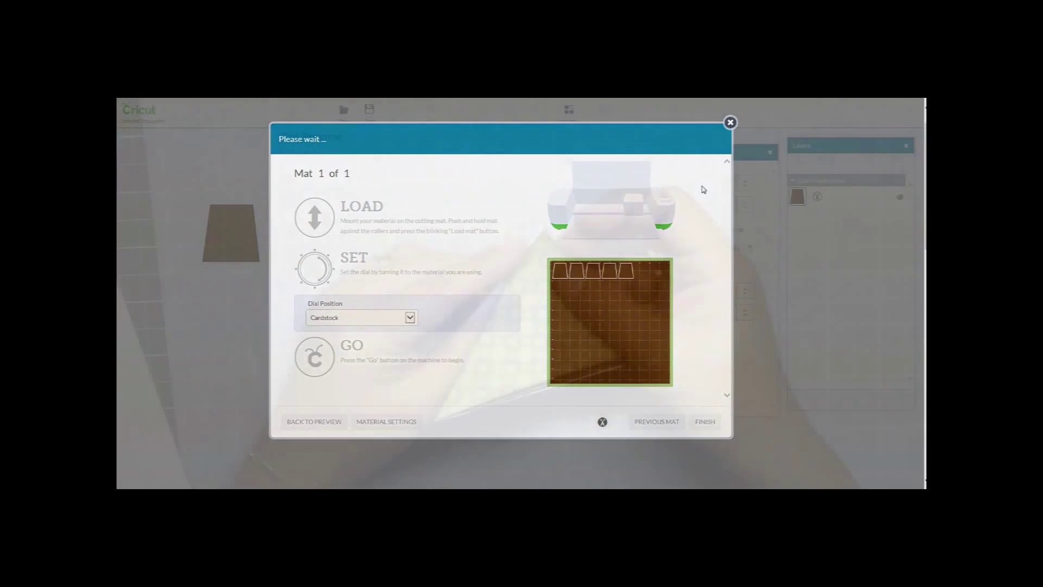